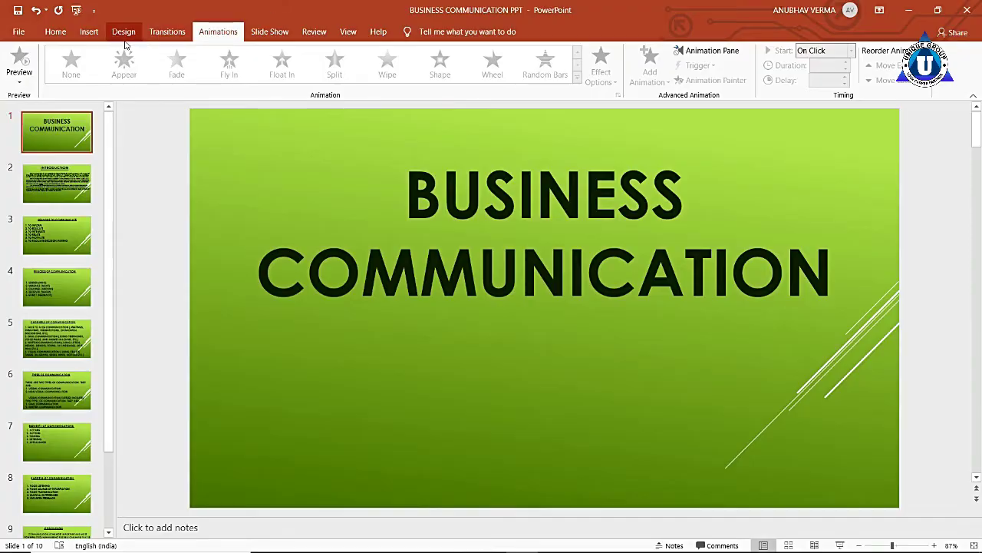
- Show the Transitions tab for the BUSINESS COMMUNICATION title slide
left_click(175, 29)
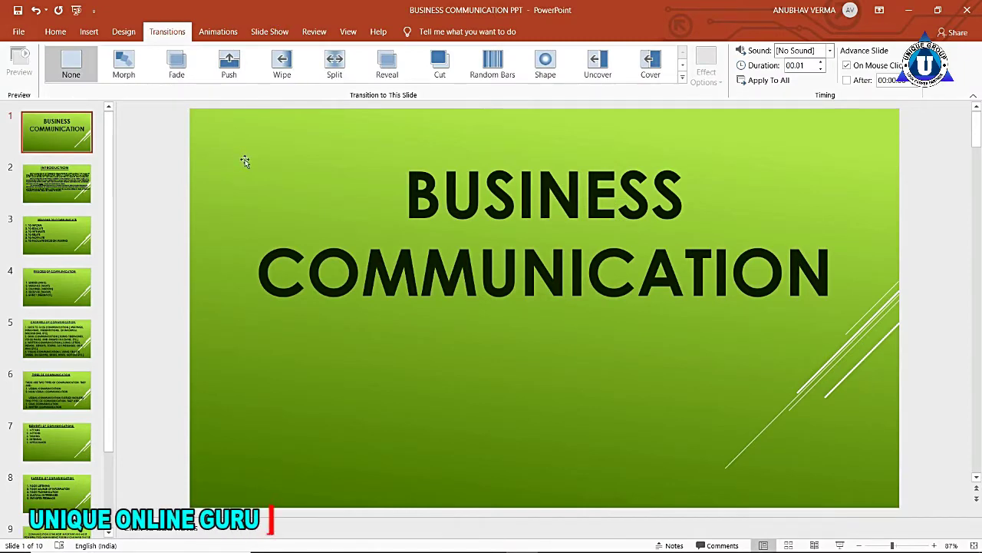
- Review the deck's slide thumbnails, ending on the Process of Communication slide
left_click(107, 134)
scroll(111, 142, "down", 3)
scroll(111, 142, "down", 2)
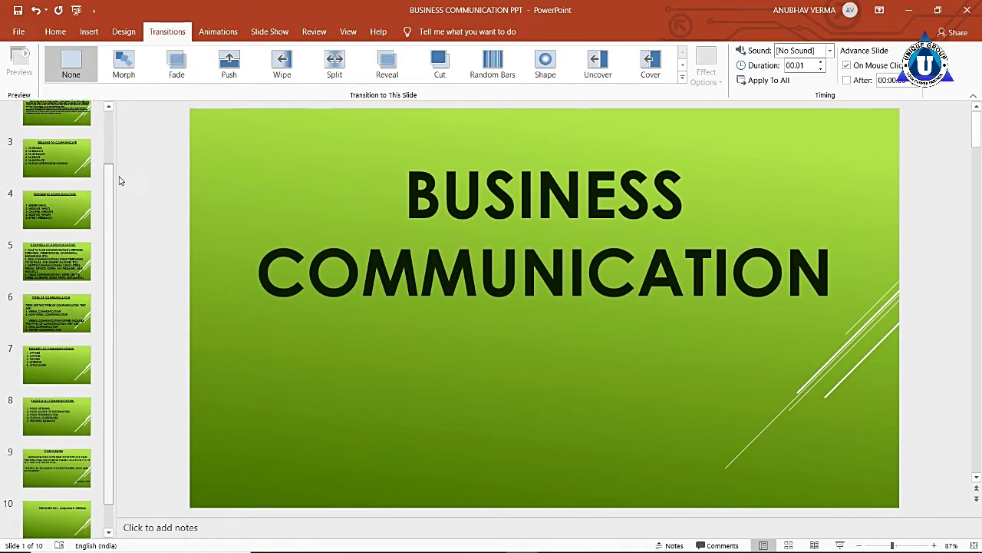
scroll(119, 145, "up", 4)
scroll(122, 145, "up", 1)
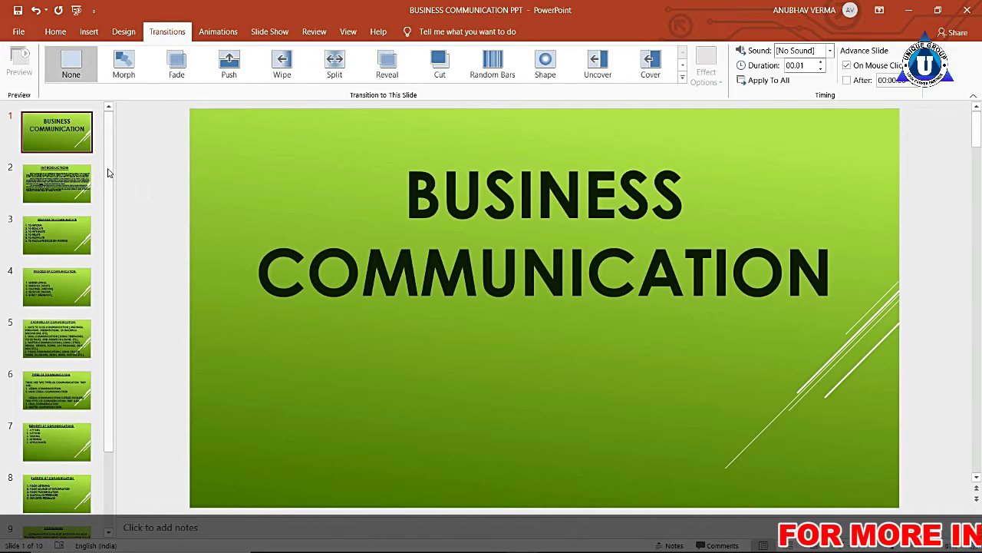
scroll(108, 172, "down", 1)
scroll(105, 169, "down", 1)
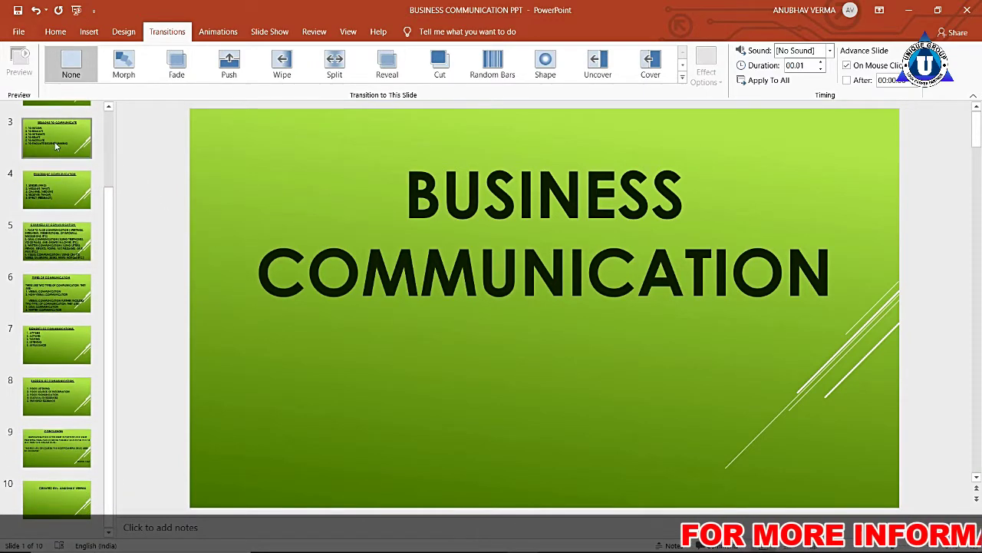
left_click(55, 146)
left_click(54, 187)
left_click(54, 239)
left_click(53, 309)
left_click(54, 330)
left_click(53, 294)
left_click(55, 242)
left_click(57, 192)
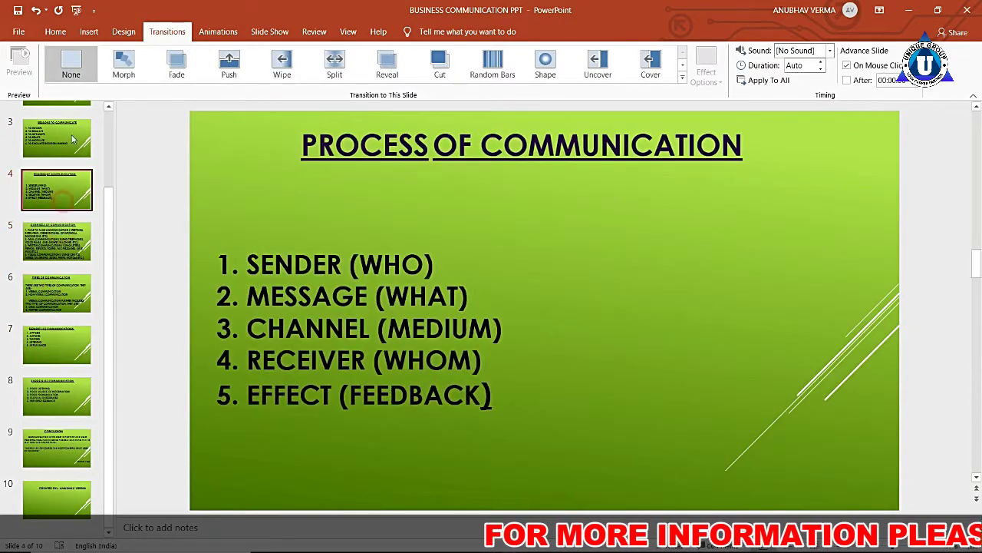
- Start the slide show from the beginning and advance to the INTRODUCTION slide
left_click(269, 31)
left_click(24, 69)
left_click(321, 278)
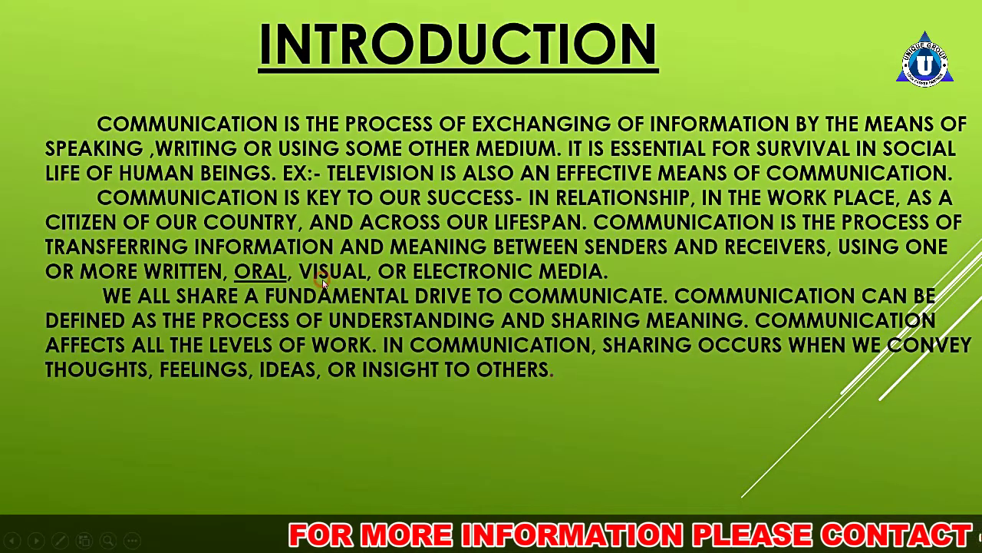
- Advance the slide show to RESAONS TO COMMUNICATE, then end it with Esc
left_click(322, 281)
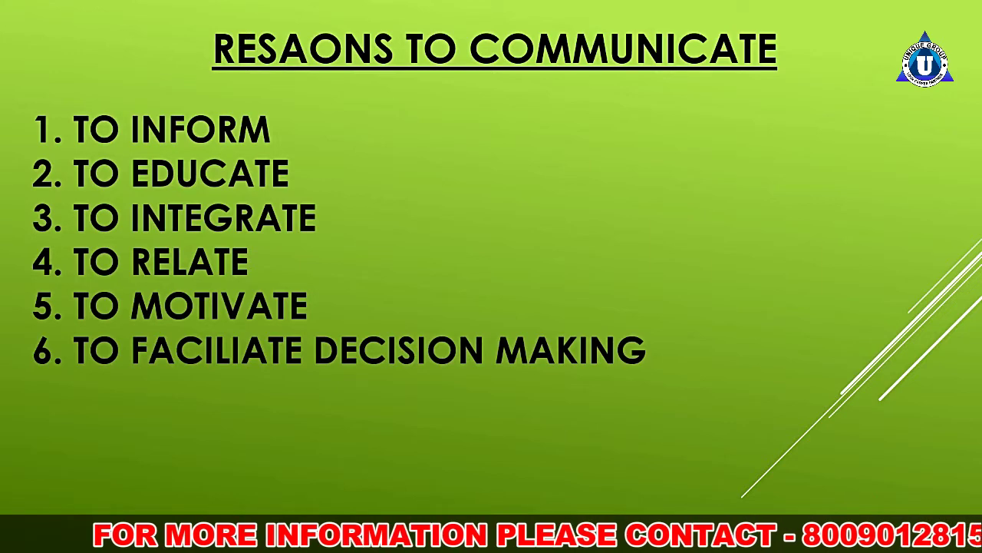
key("Escape")
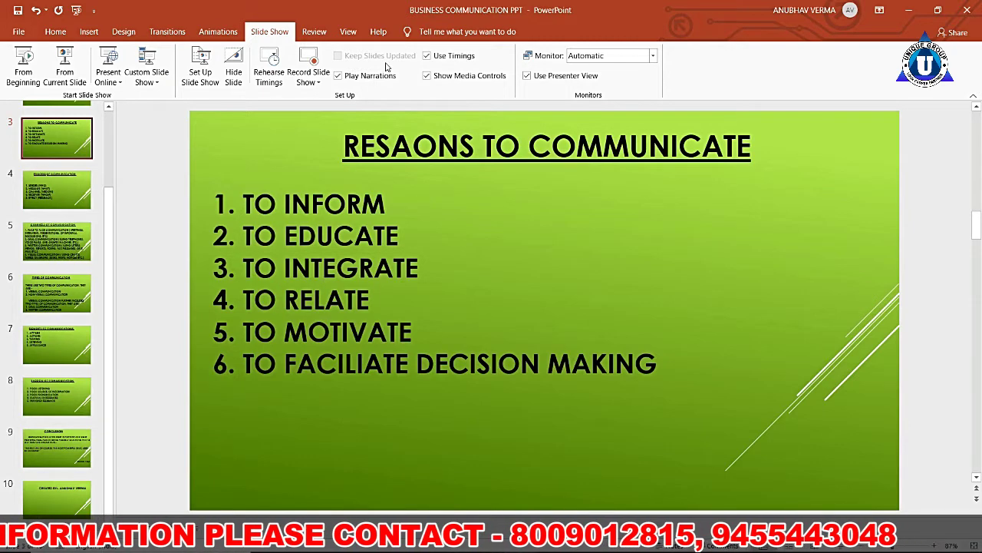
- Expand the full Transitions gallery for slide 3
left_click(168, 31)
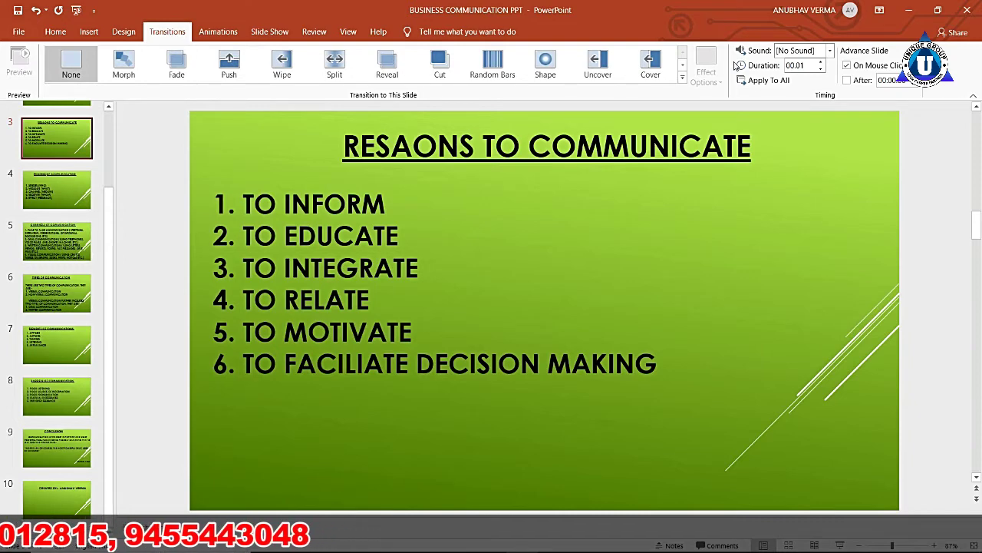
left_click(684, 79)
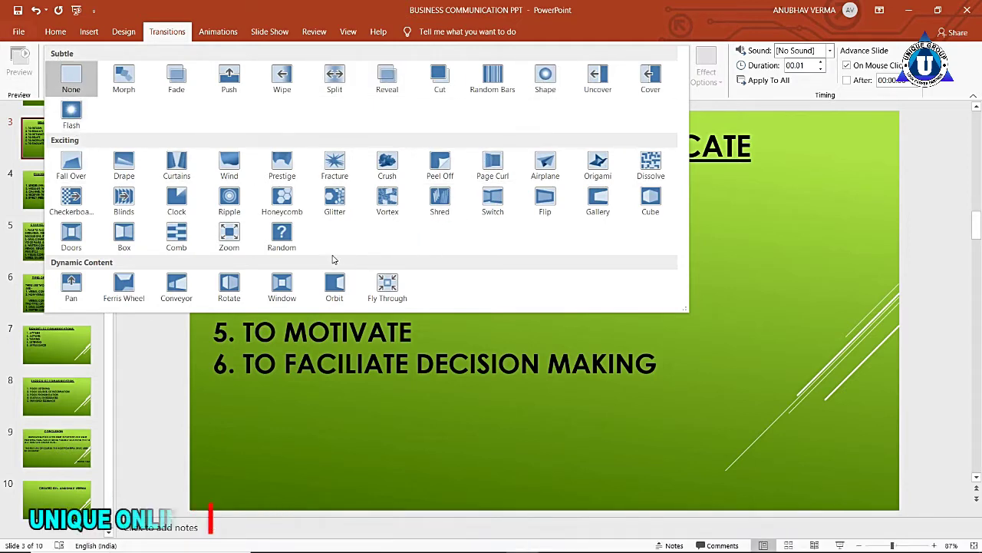
- Try Peel Off on slide 3, then settle on the Crush transition (02.00 s)
left_click(448, 175)
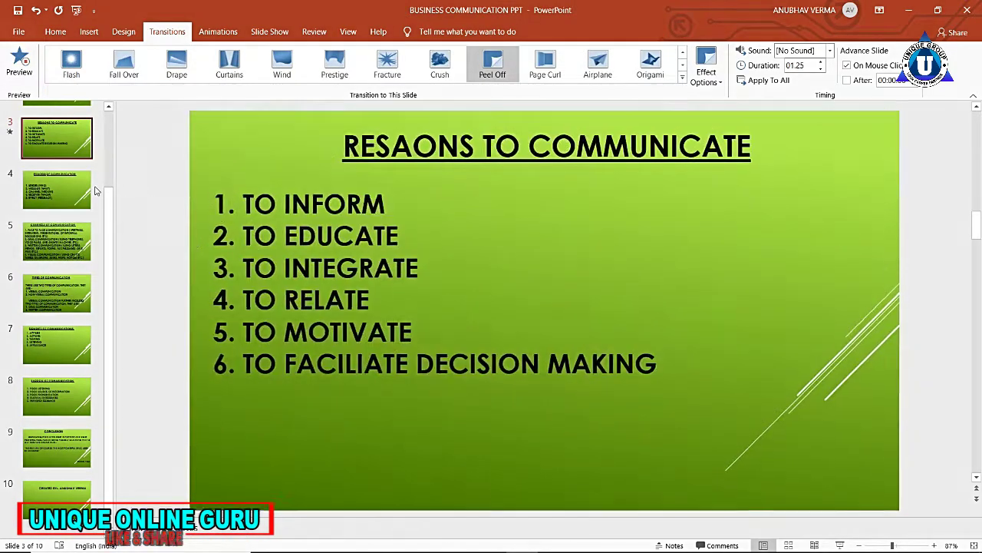
scroll(85, 188, "up", 2)
scroll(73, 181, "up", 1)
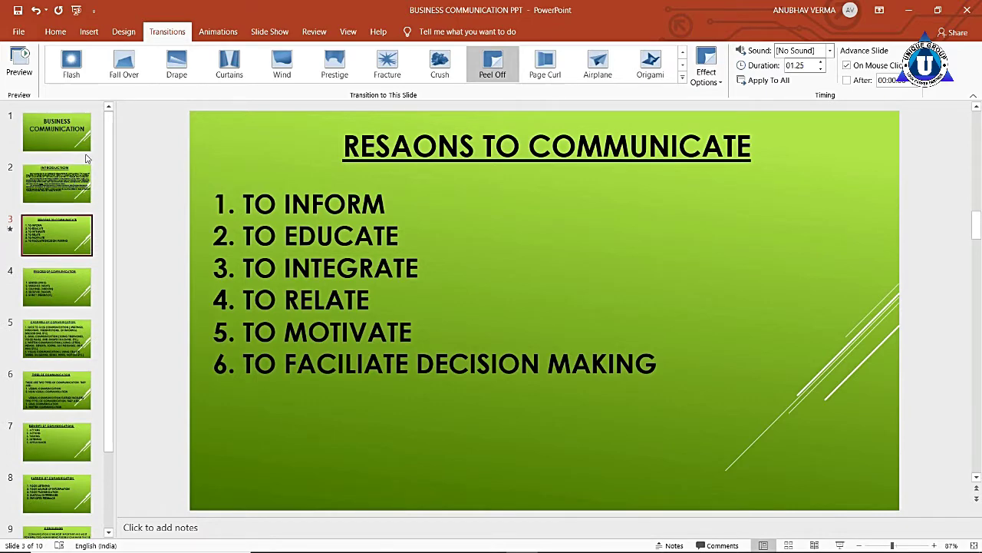
left_click(441, 61)
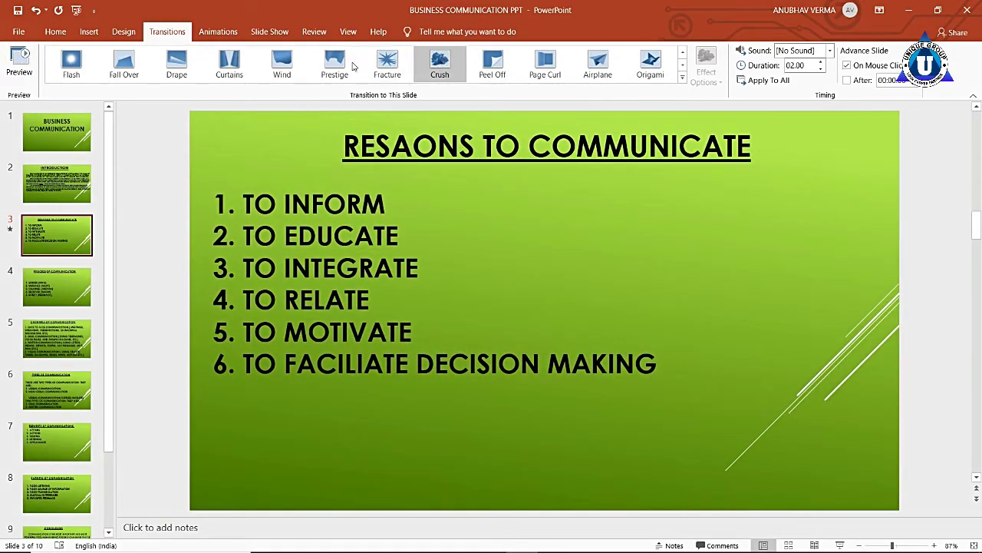
left_click(69, 138)
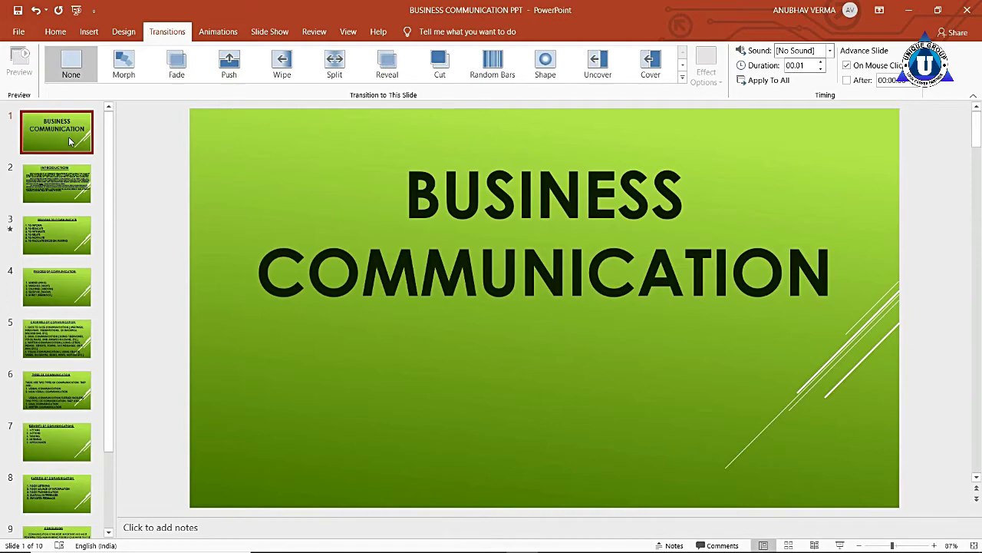
- Step through the thumbnails to slide 10 (CREATED BY) and expand its transition gallery
left_click(65, 183)
left_click(63, 227)
left_click(65, 283)
left_click(60, 338)
left_click(60, 389)
left_click(54, 435)
left_click(51, 499)
left_click(50, 531)
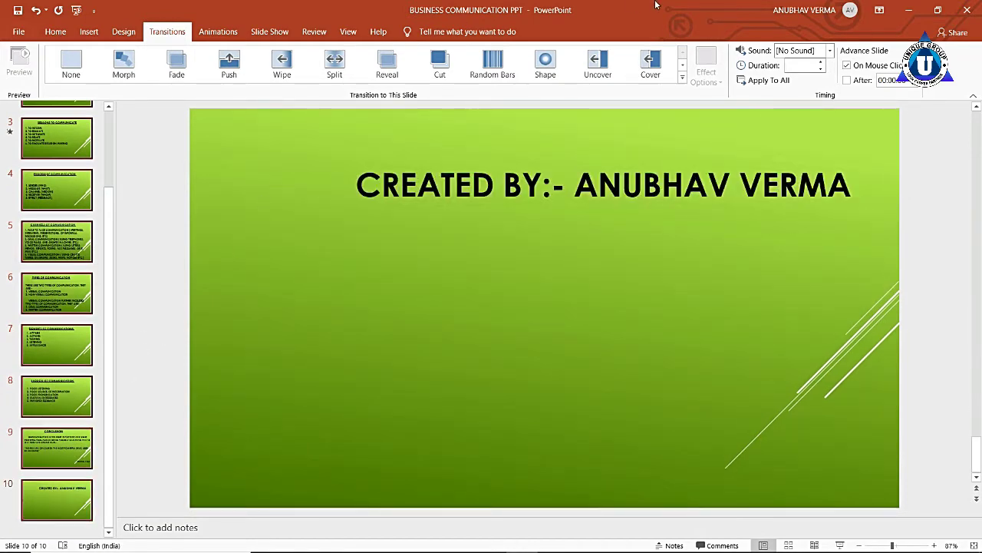
left_click(682, 79)
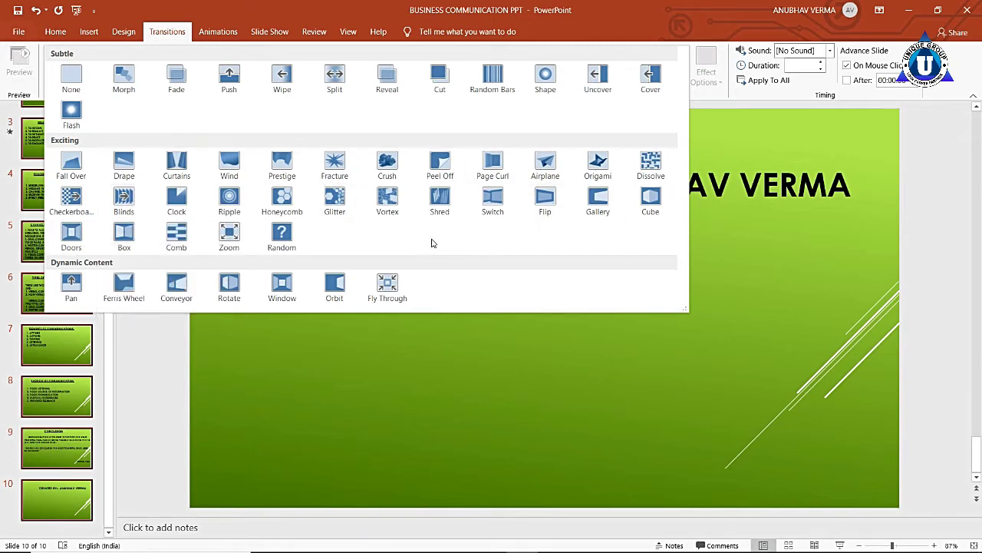
- Apply the Fracture transition to the closing slide, then start the slide show from the beginning
left_click(338, 163)
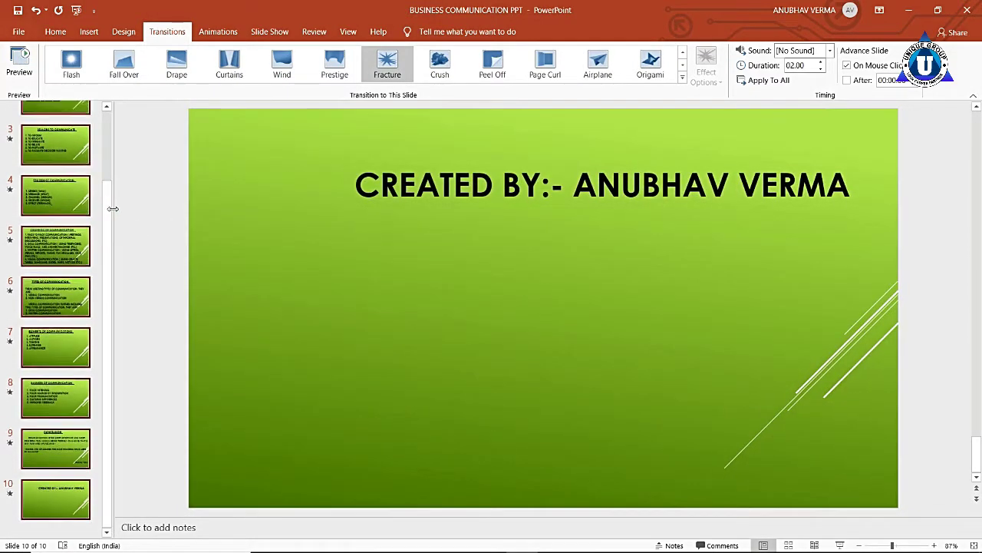
left_click_drag(107, 198, 112, 117)
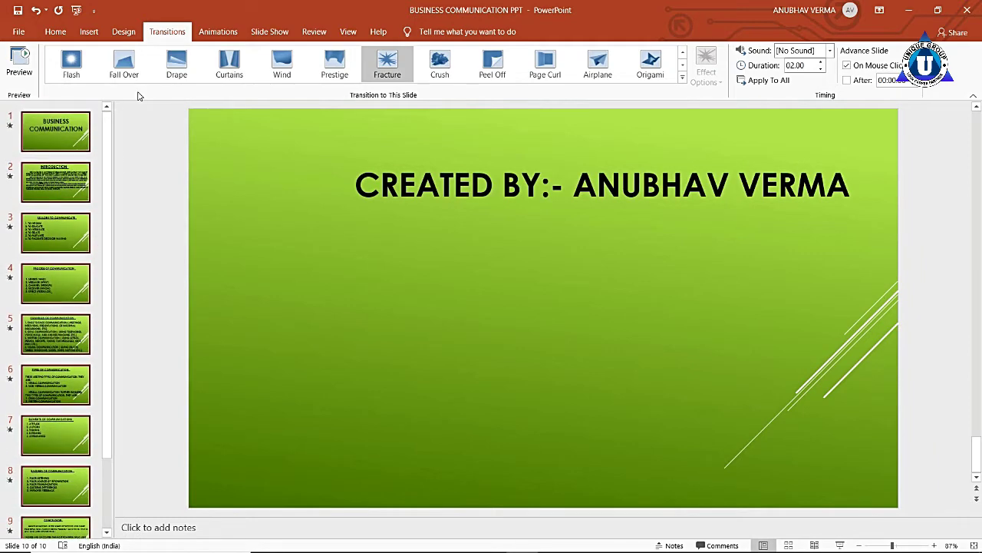
left_click(255, 34)
left_click(24, 55)
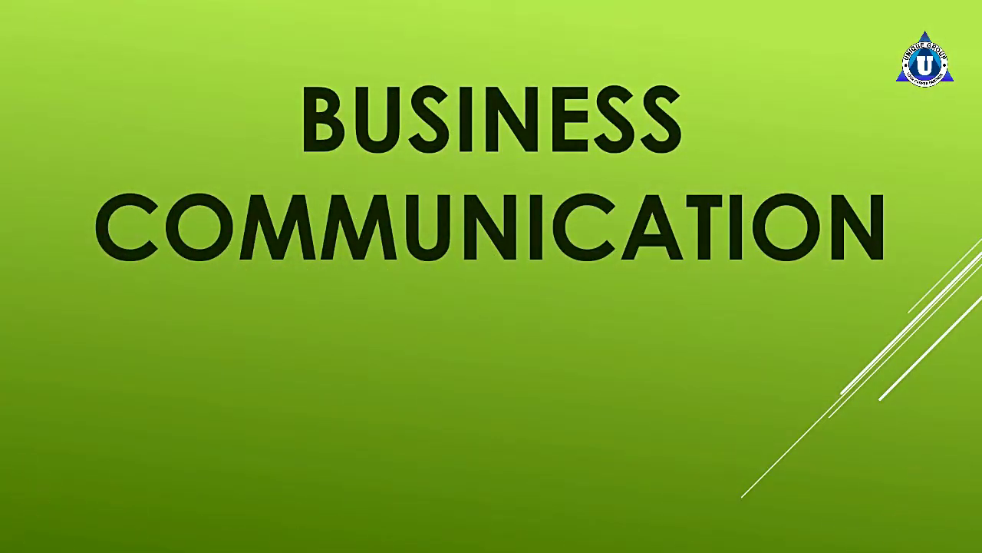
- Advance through the slides with the Right arrow to preview transitions, then exit with Esc
key("Right")
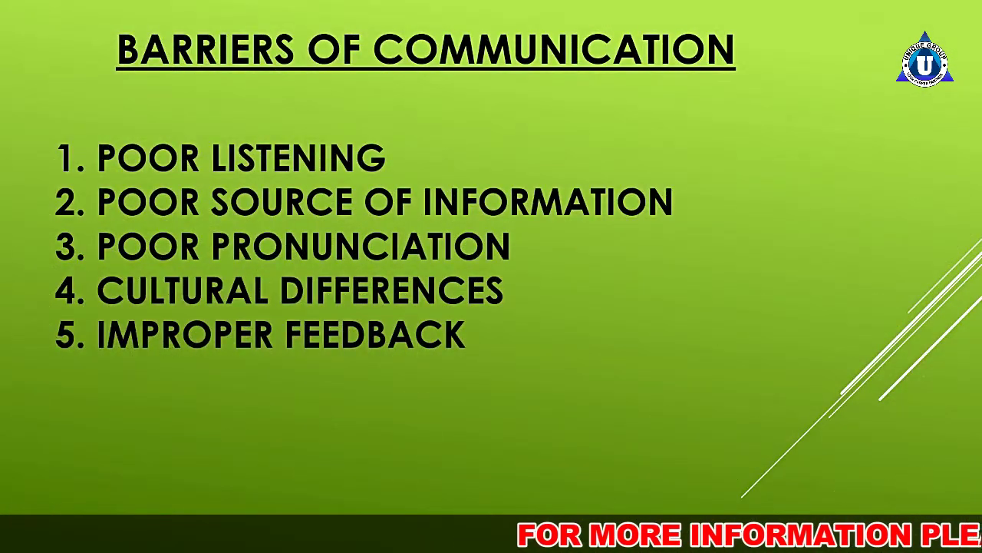
key("Escape")
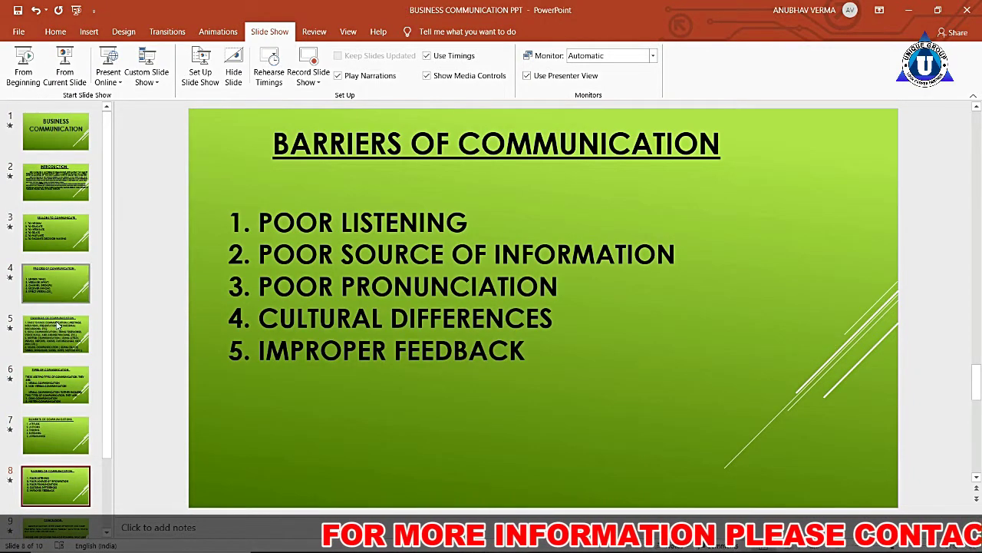
- Give slide 1 the Fall Over transition and slide 2 Curtains
scroll(56, 322, "down", 1)
scroll(58, 343, "up", 1)
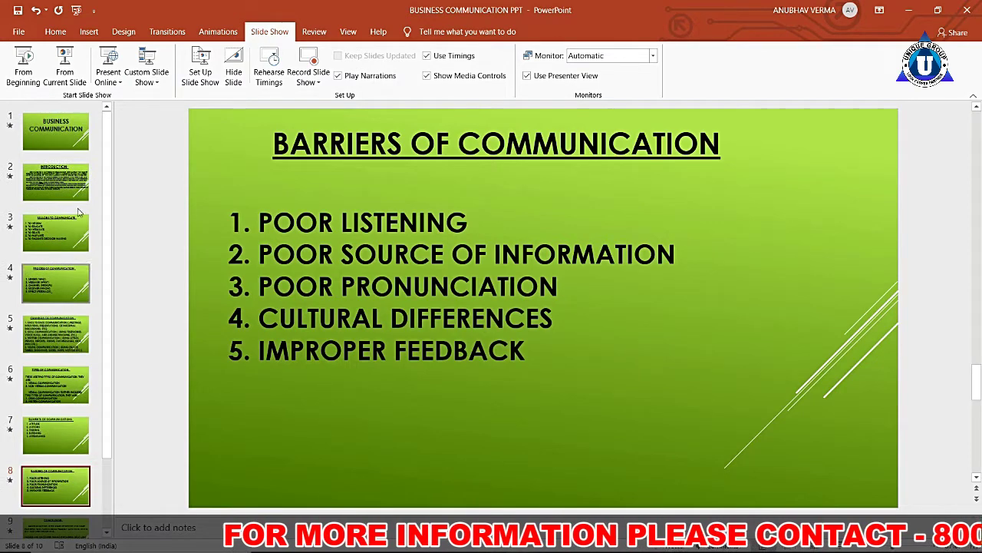
left_click(167, 32)
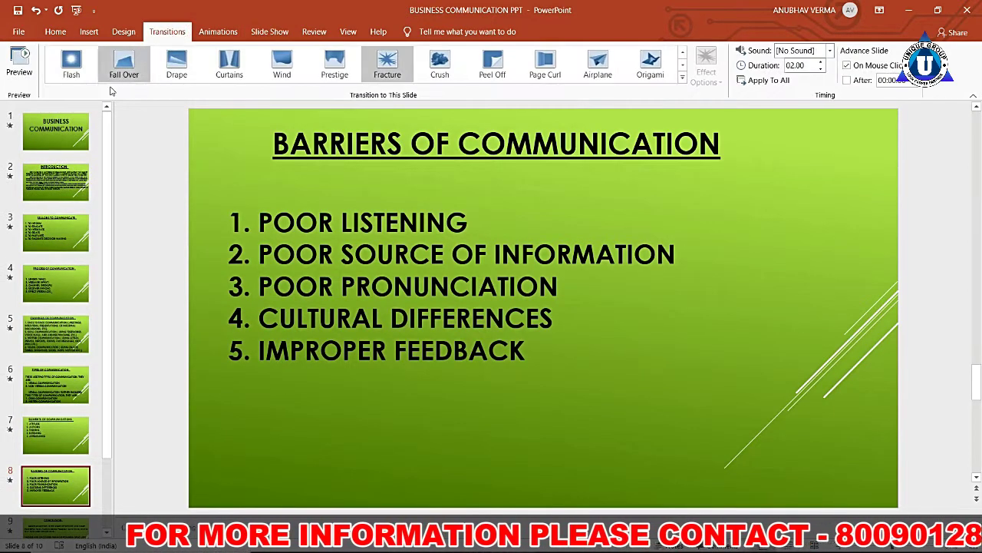
left_click(58, 132)
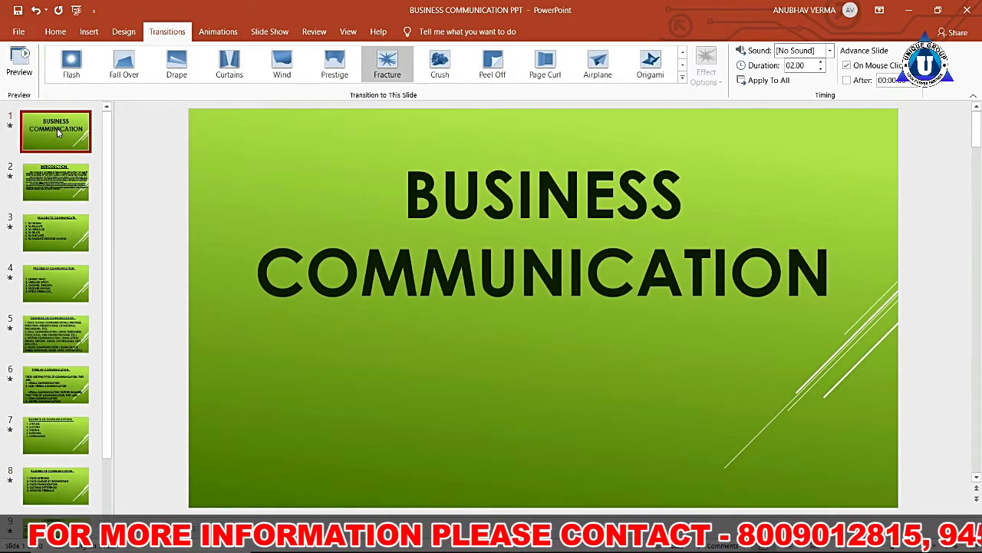
left_click(123, 64)
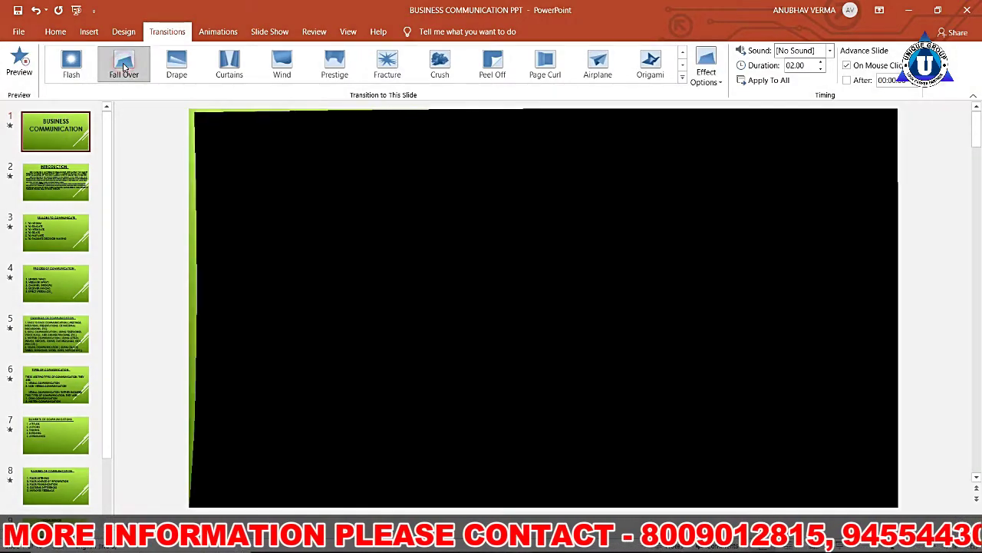
left_click(74, 182)
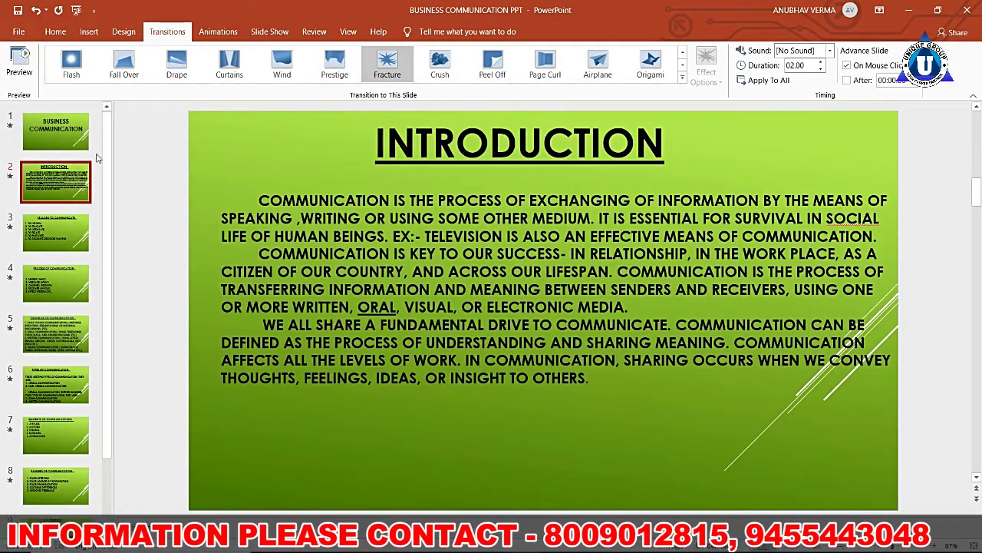
left_click(229, 65)
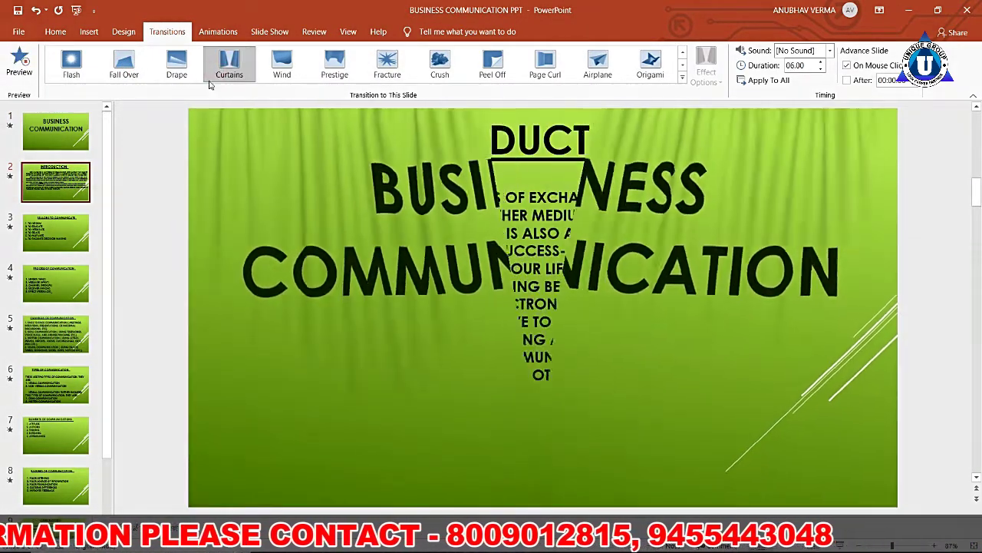
- Give slide 3 the Drape transition and slide 4 Wind
left_click(48, 233)
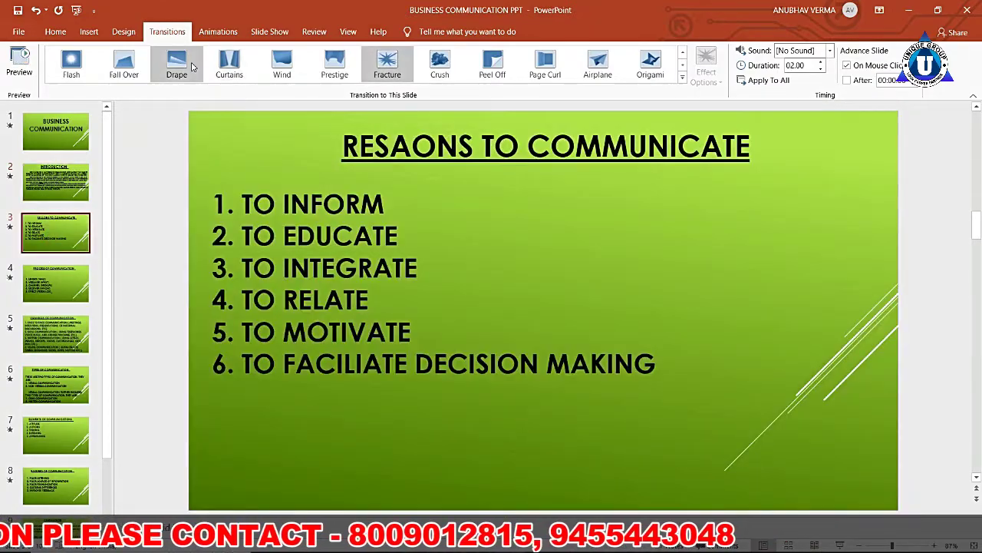
left_click(191, 66)
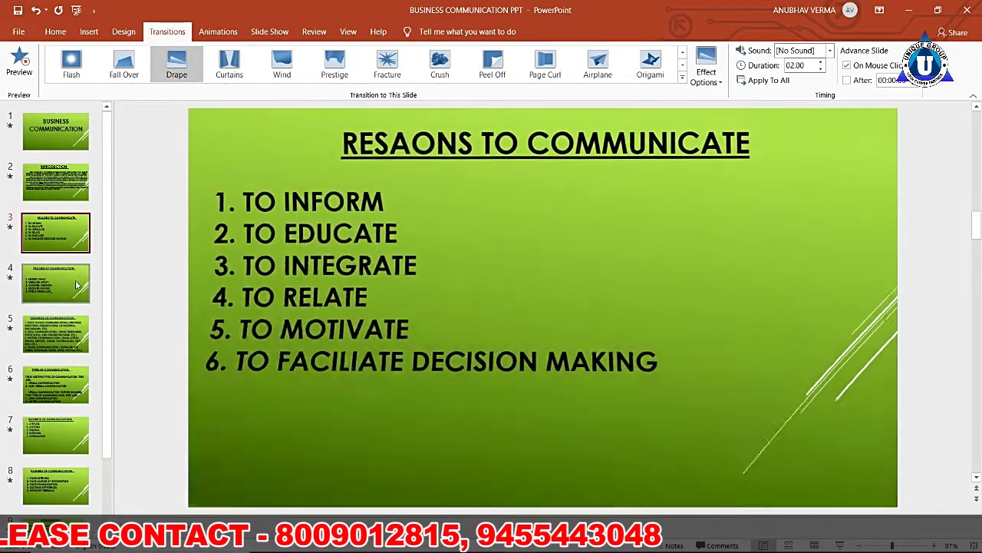
left_click(55, 282)
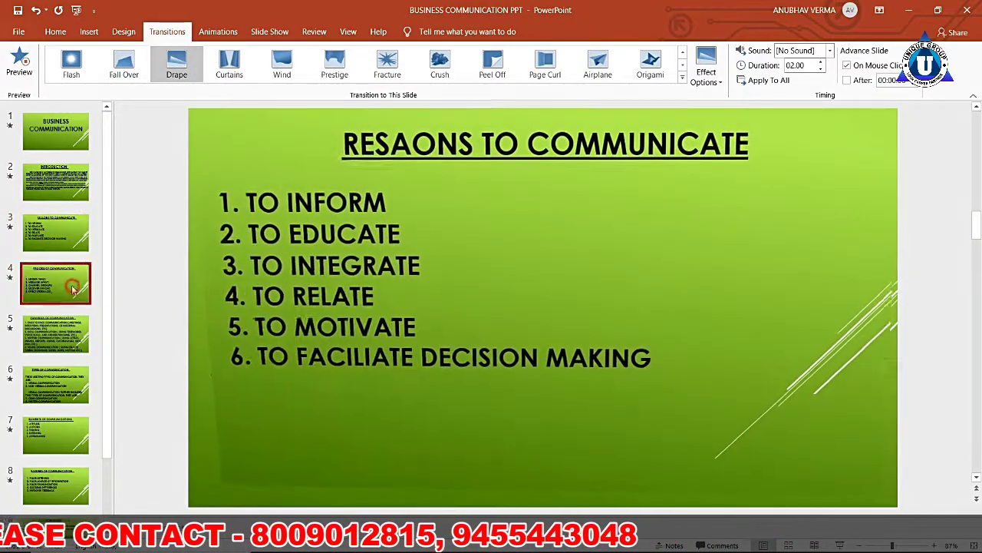
left_click(280, 65)
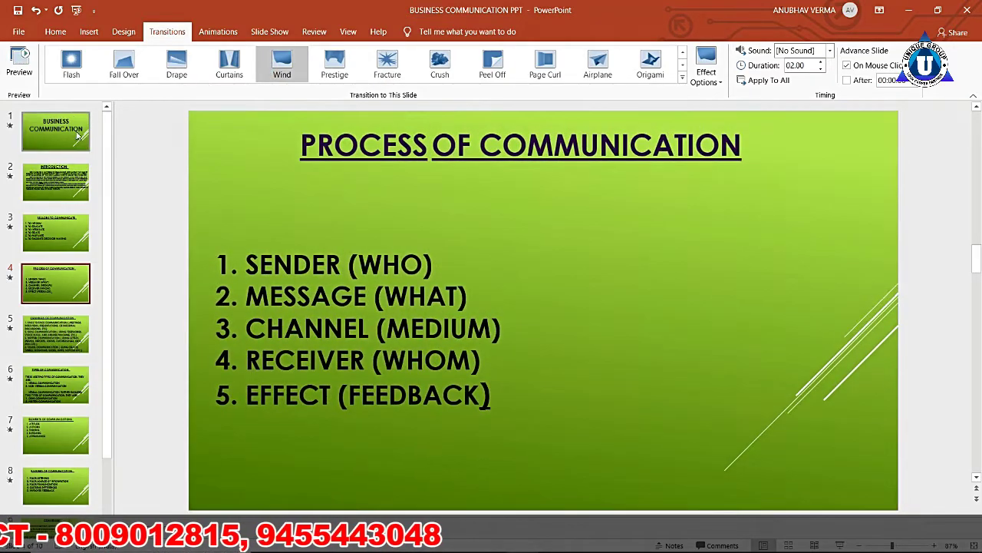
left_click(265, 32)
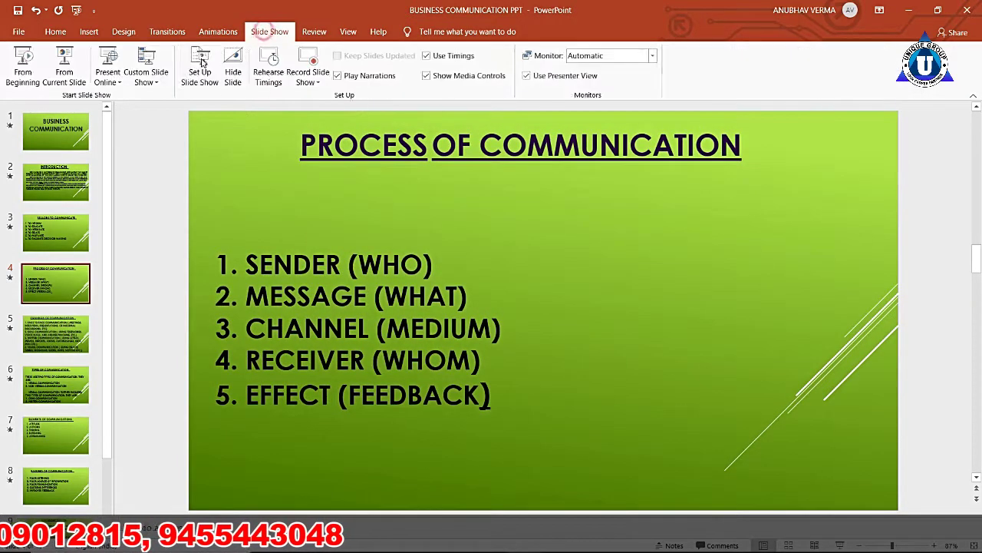
- Preview the whole deck as a slide show from the beginning, then return to transition settings
left_click(24, 65)
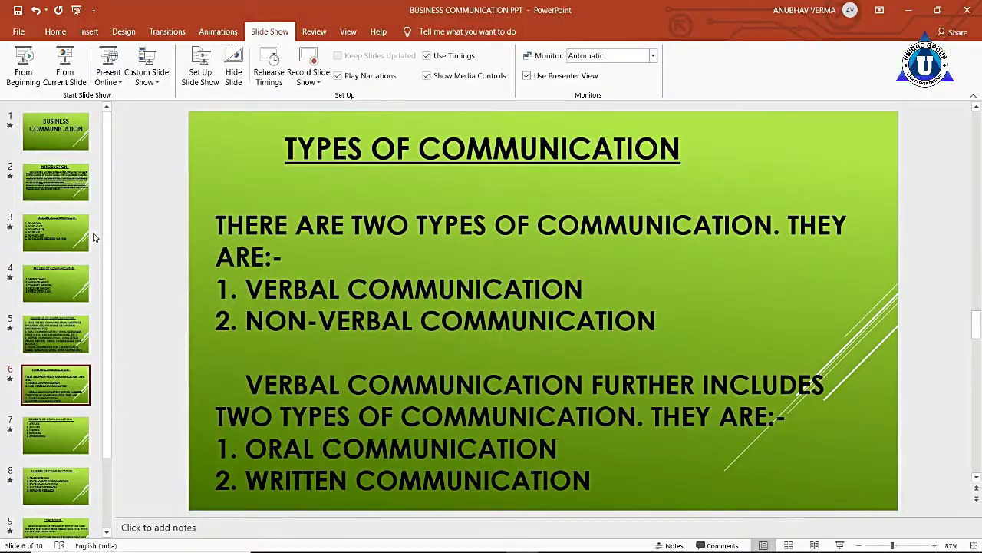
left_click(168, 34)
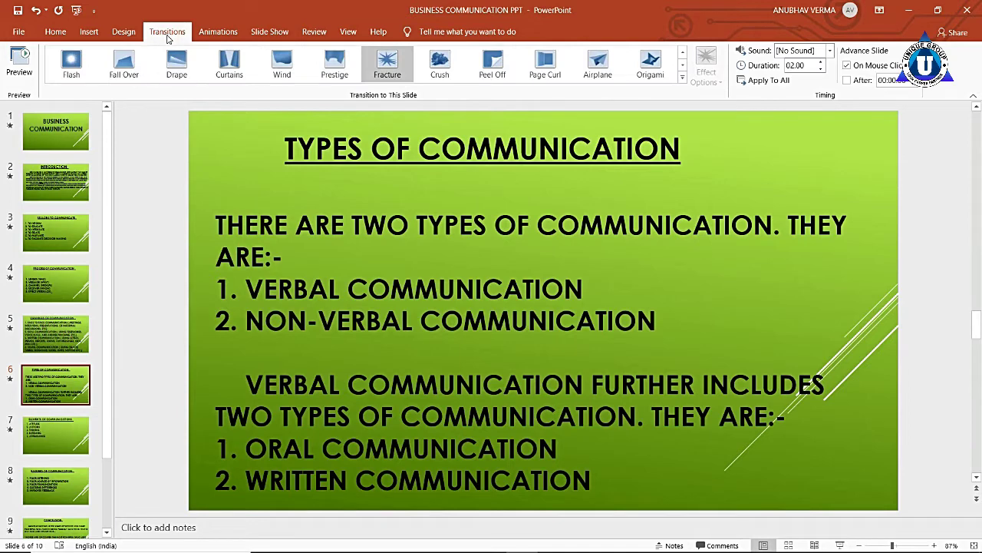